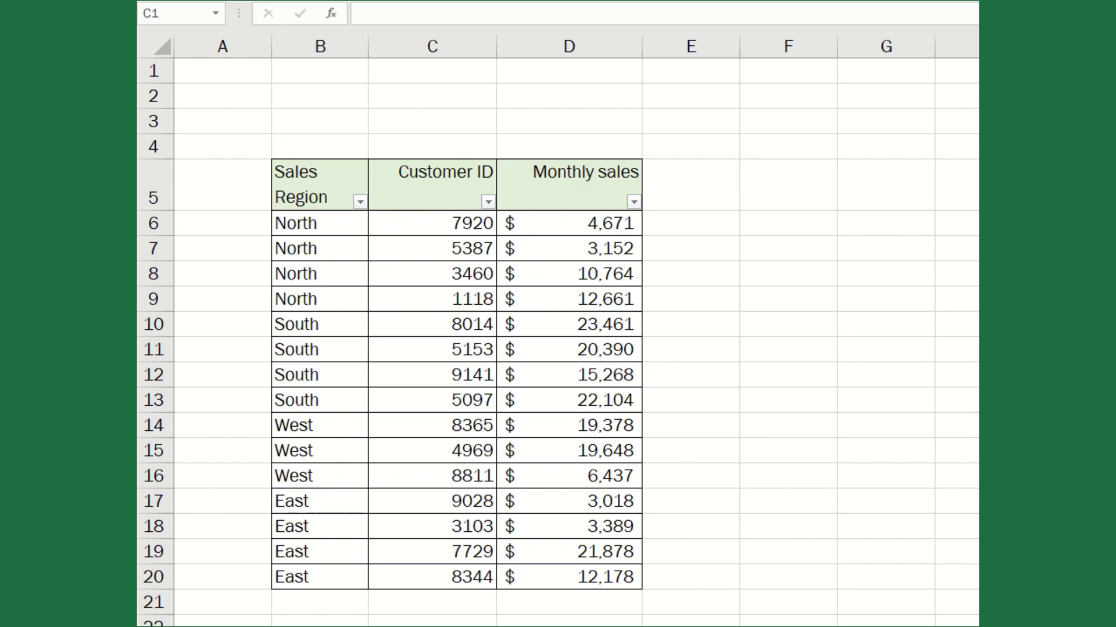
Label C1 'SUM' and enter =SUM(D6:D20) in D1, totalling Monthly sales at $198,397.
left_click(413, 70)
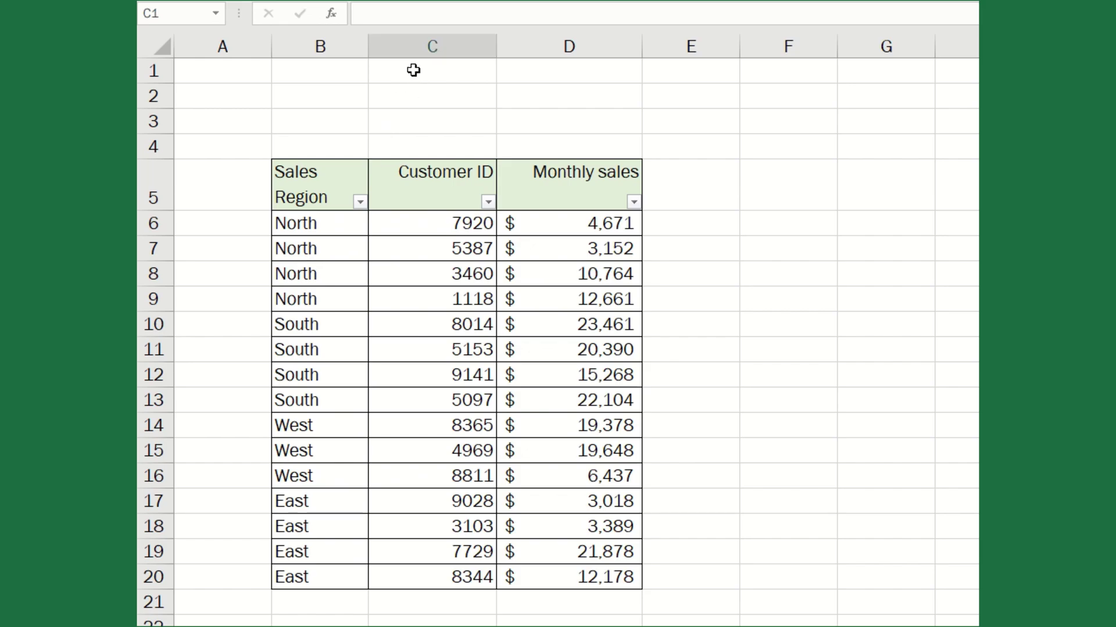
type("SUM")
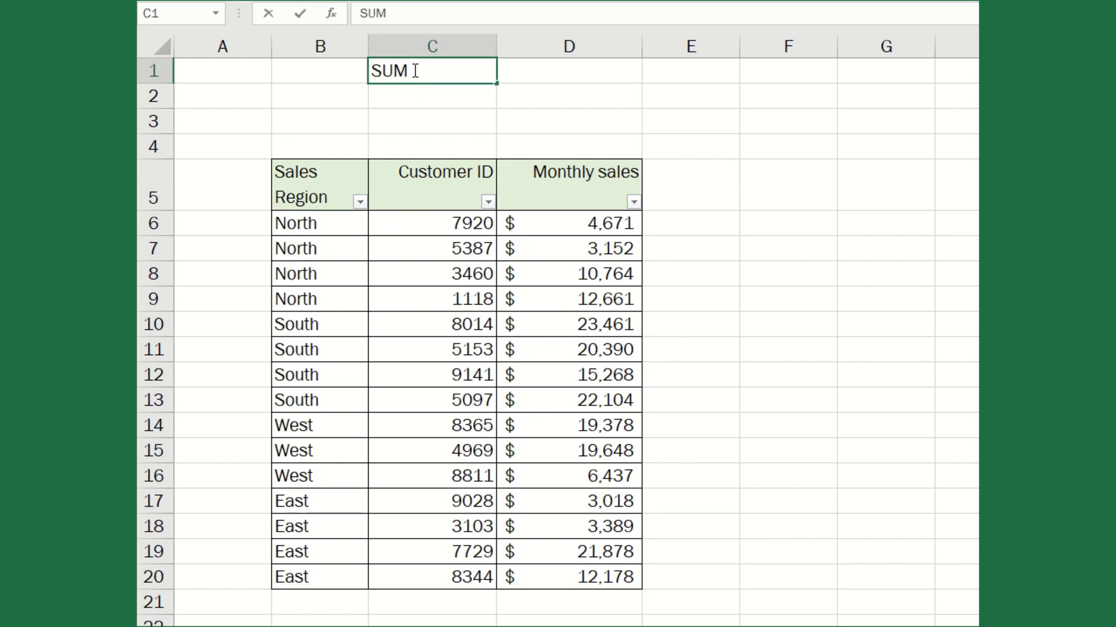
key("Tab")
type("=sum")
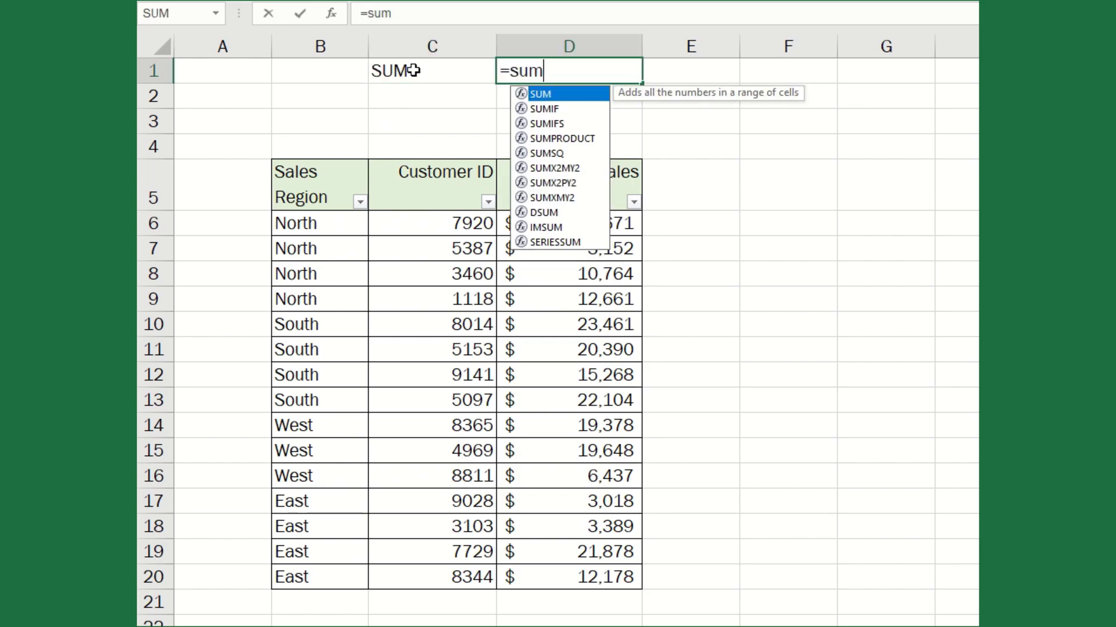
type("(")
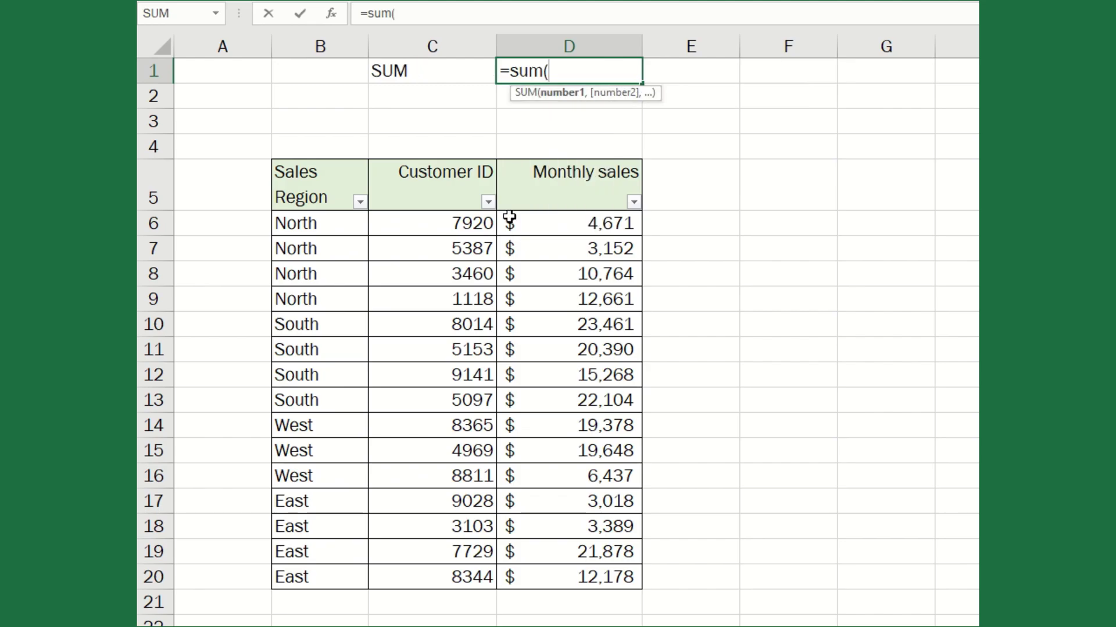
left_click_drag(550, 228, 547, 568)
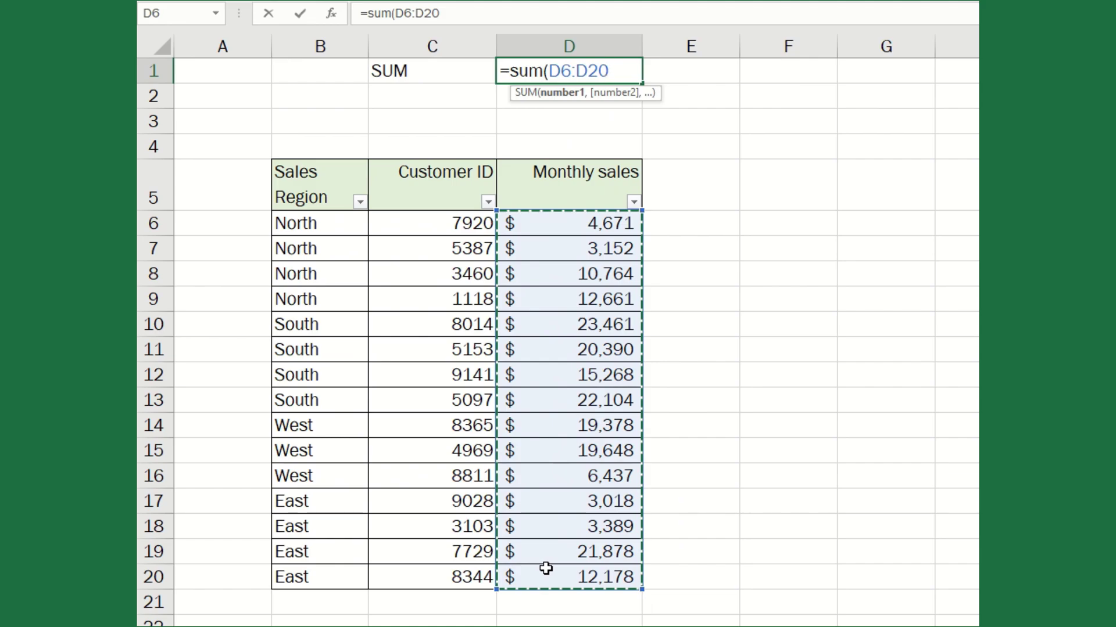
type(")")
key("Return")
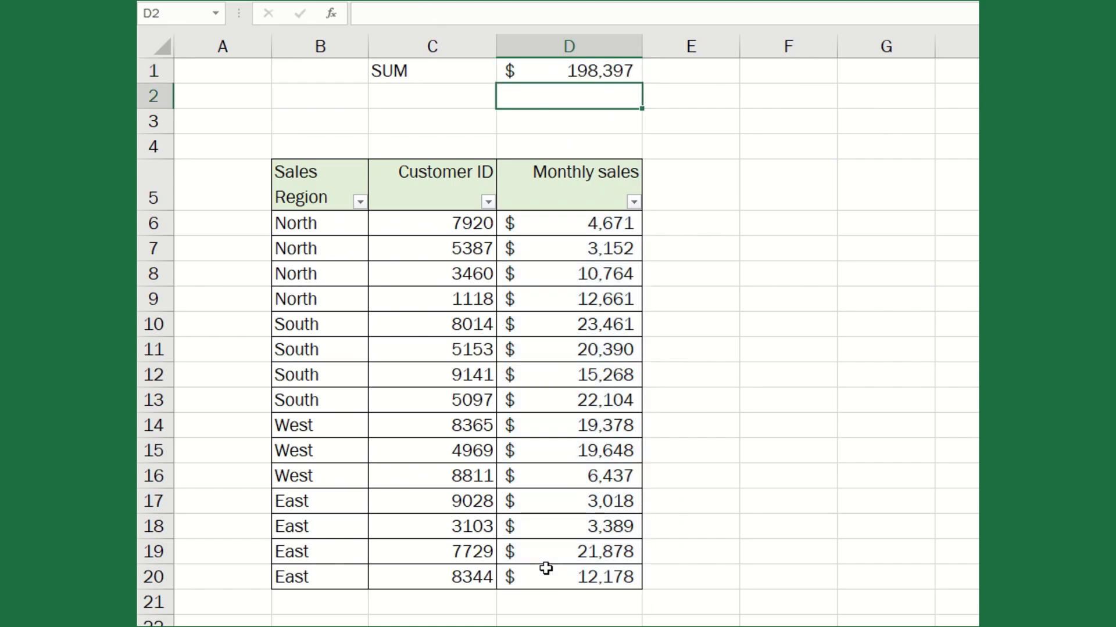
Type the label 'SUBTOTAL' in cell C2.
key("Left")
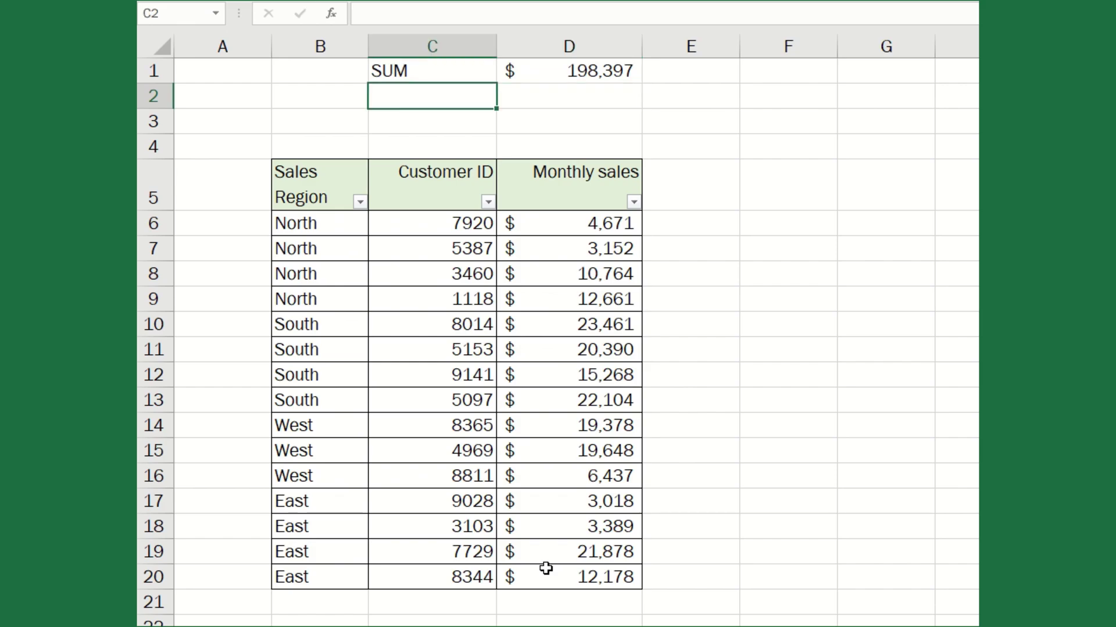
type("SUBTOTa")
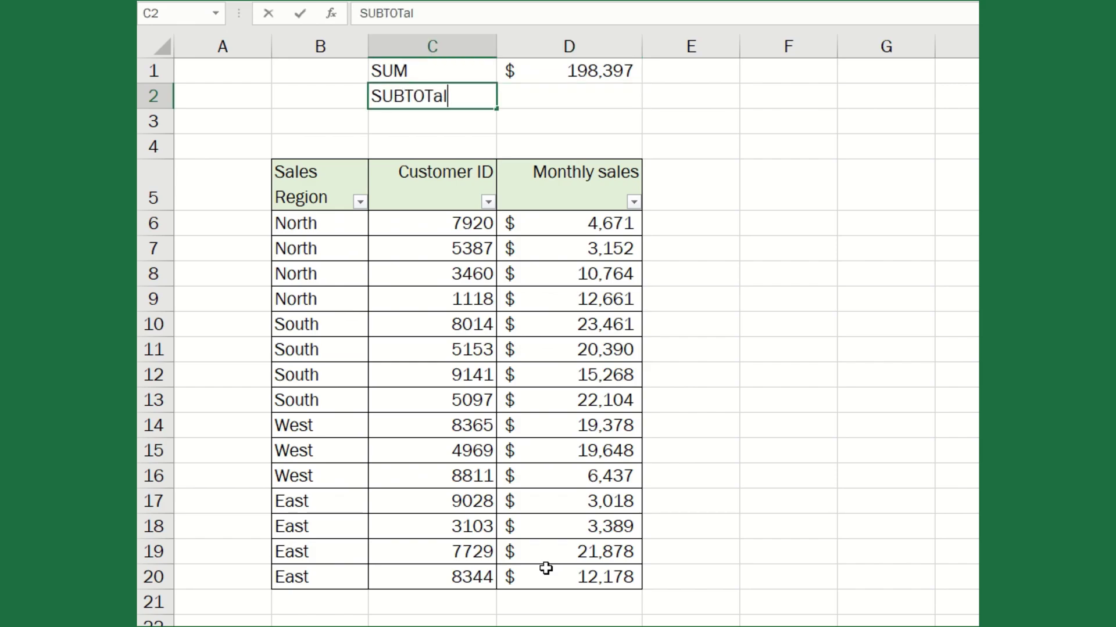
key("BackSpace")
type("AL")
key("Right")
Enter =SUBTOTAL(9,D6:D20) in D2 using the 9 - SUM option, showing $198,397.
type("=subtot")
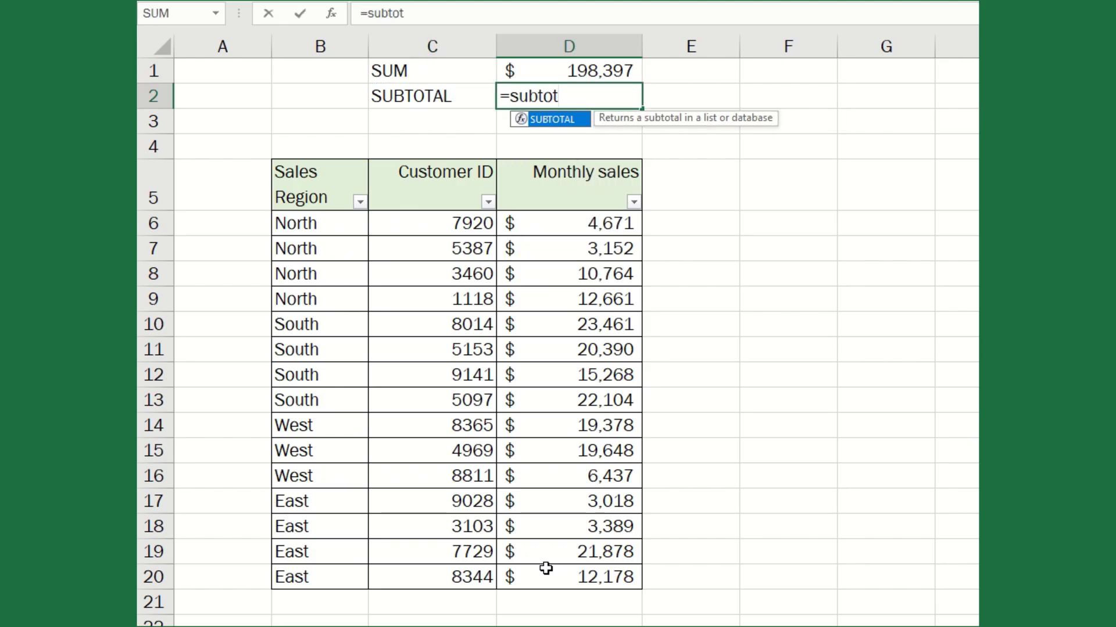
key("Tab")
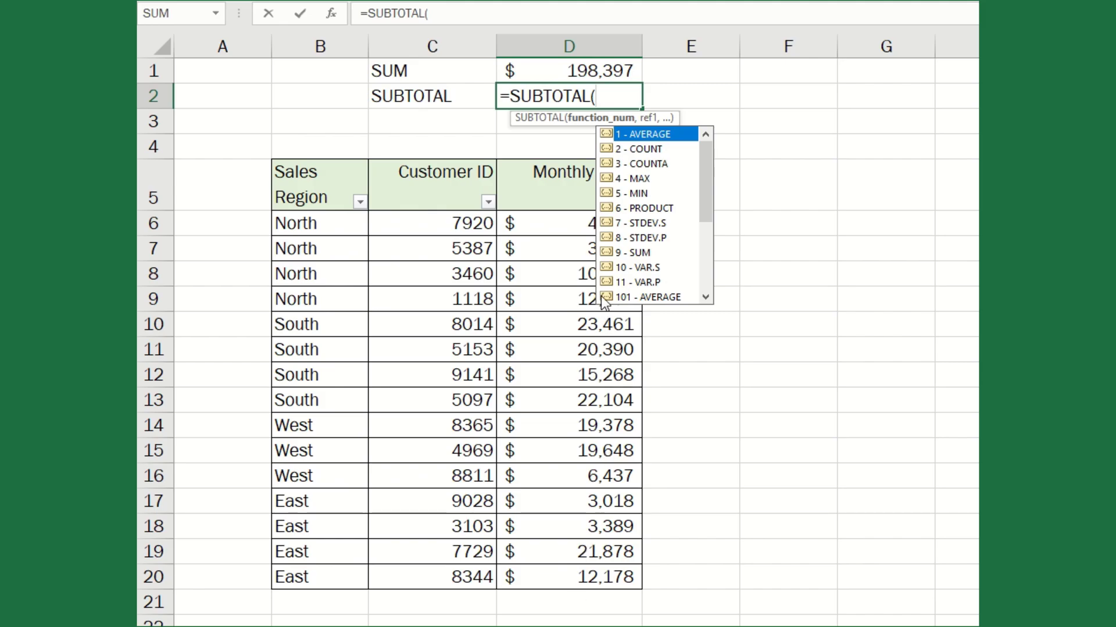
left_click(622, 253)
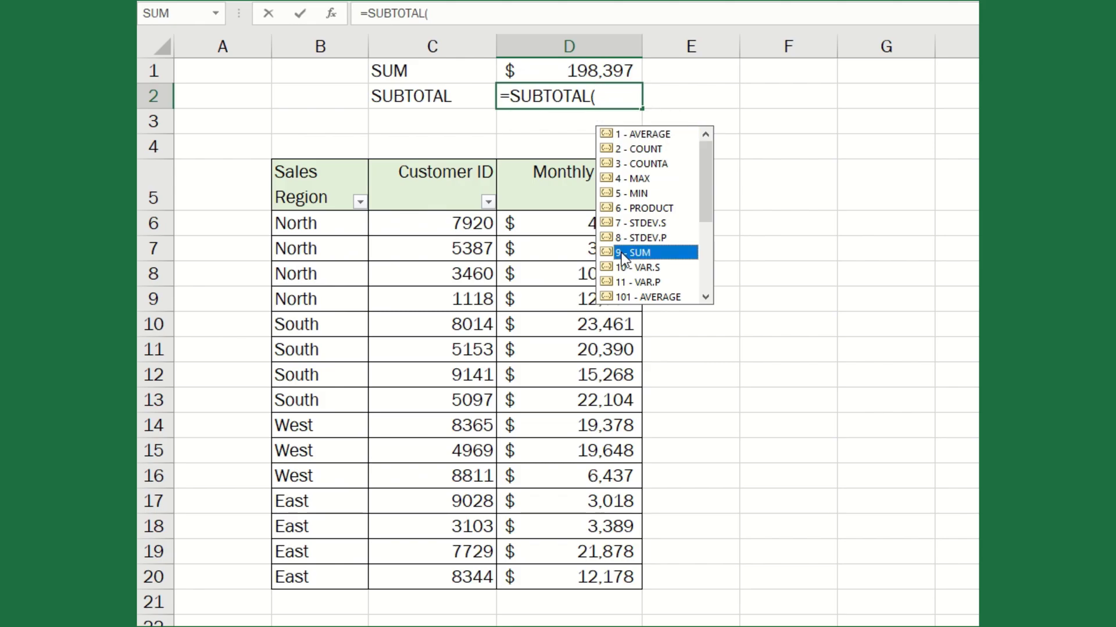
double_click(623, 254)
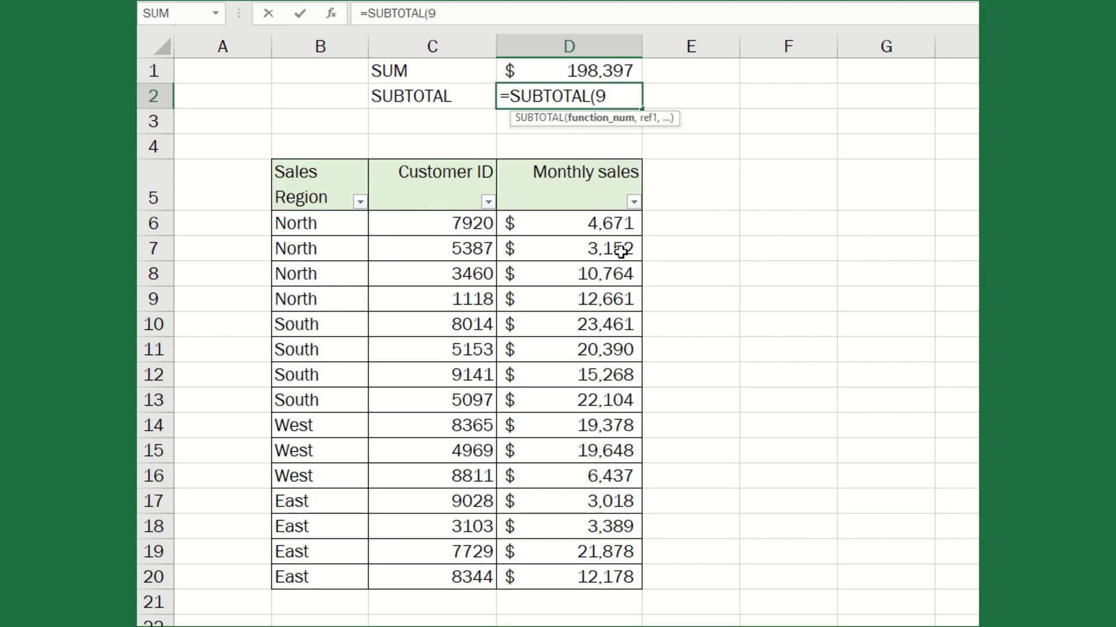
type(",")
left_click_drag(575, 223, 576, 576)
type(")")
key("Return")
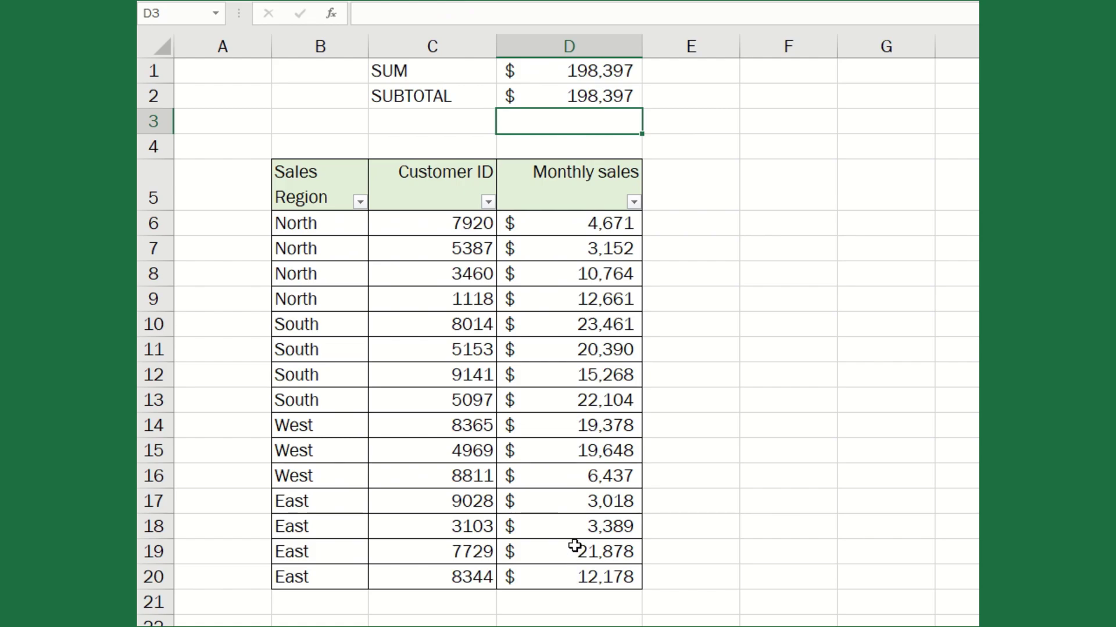
Filter the Sales Region column to show only West.
left_click(360, 202)
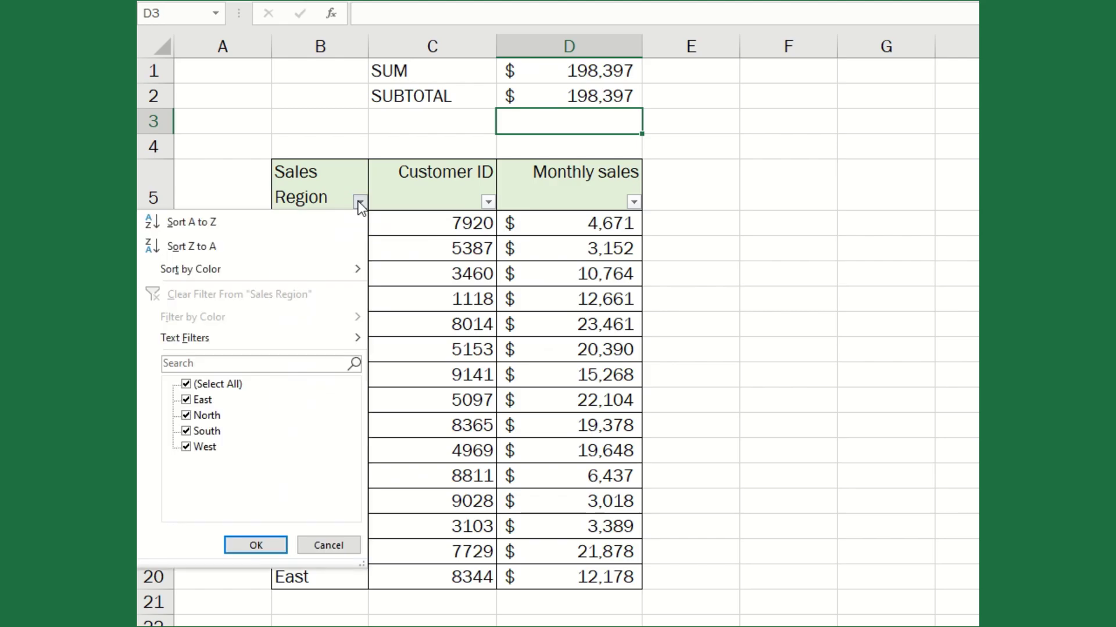
left_click(223, 386)
left_click(194, 447)
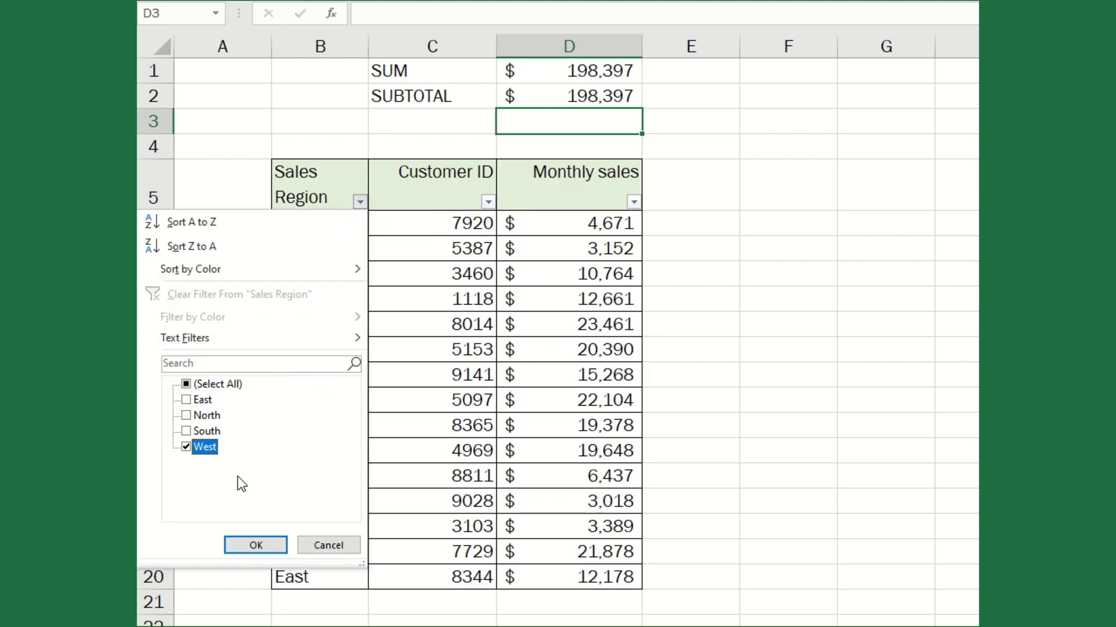
left_click(256, 546)
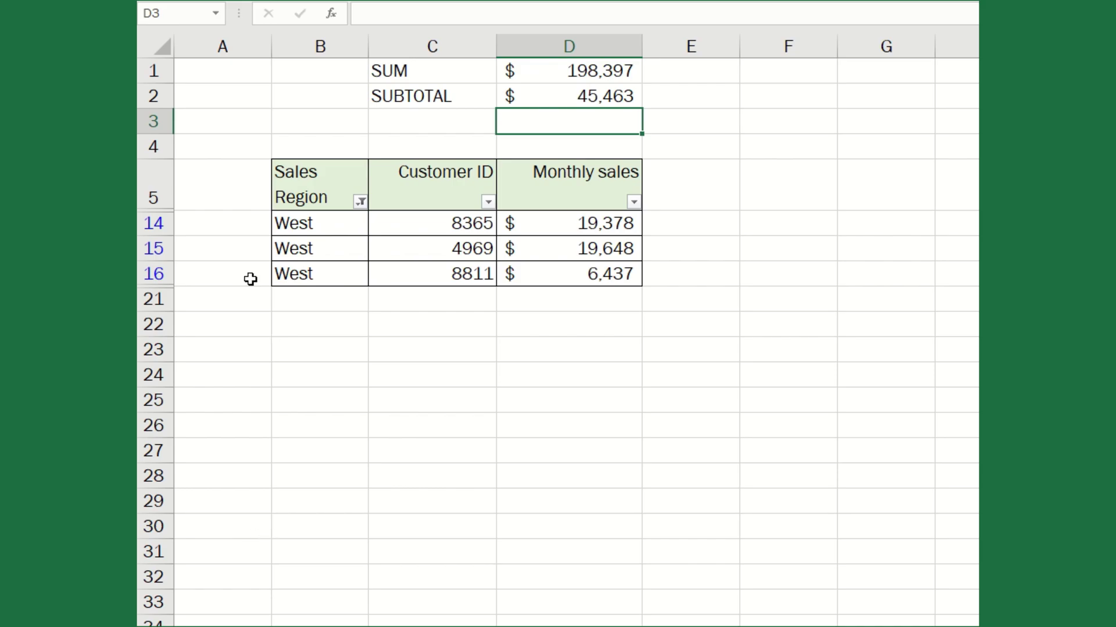
Reselect all regions in the Sales Region filter so every row shows again.
left_click(360, 202)
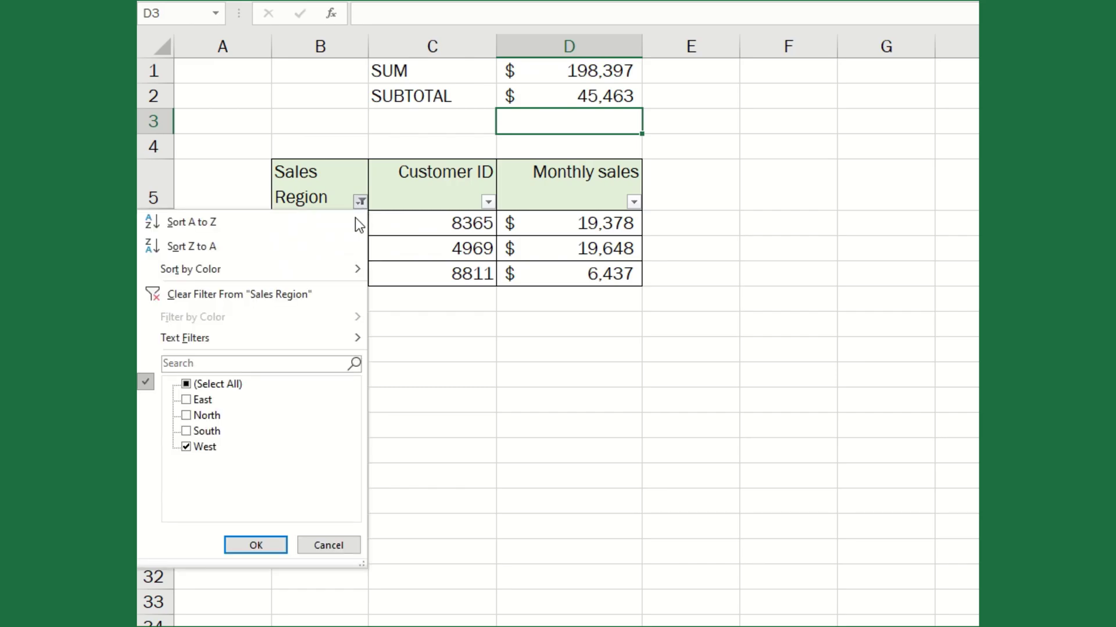
left_click(212, 385)
left_click(256, 546)
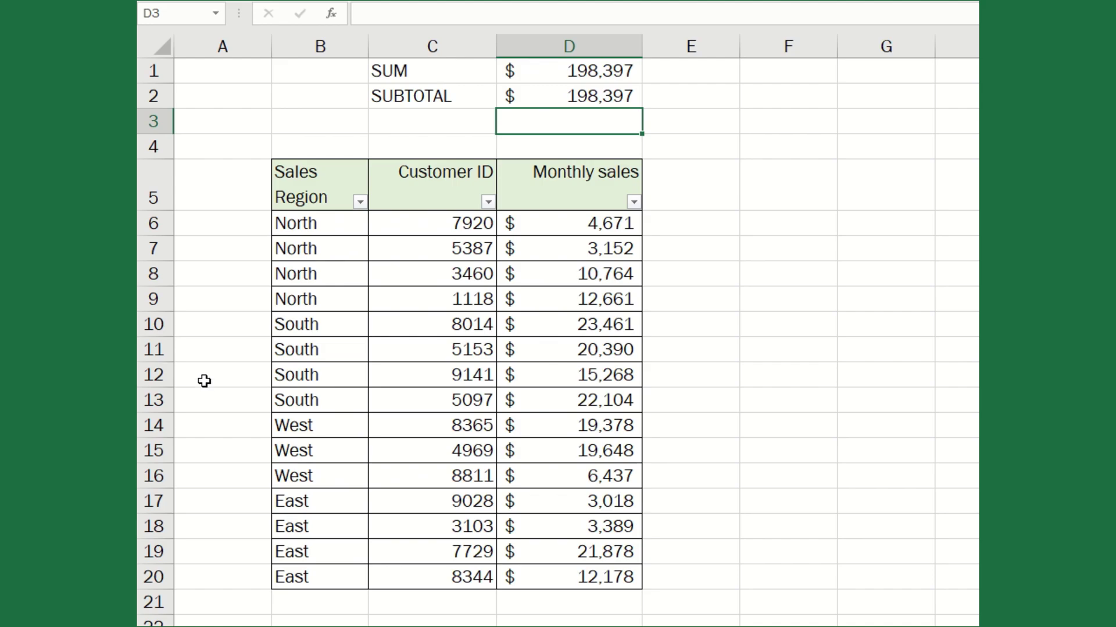
left_click(164, 327)
left_click_drag(163, 327, 165, 473)
right_click(165, 473)
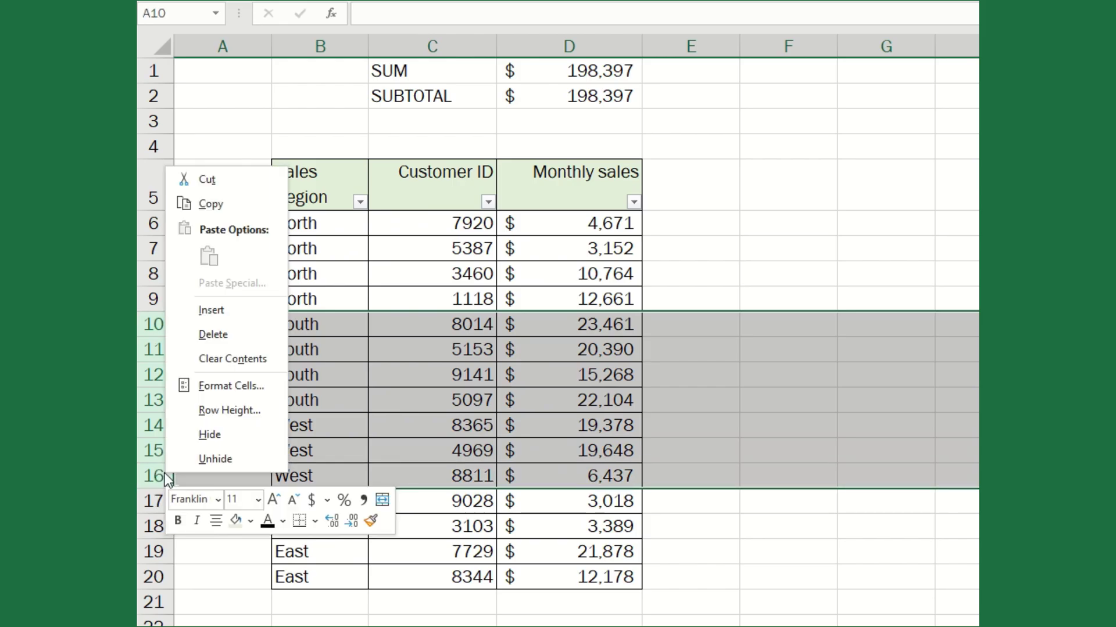
left_click(208, 435)
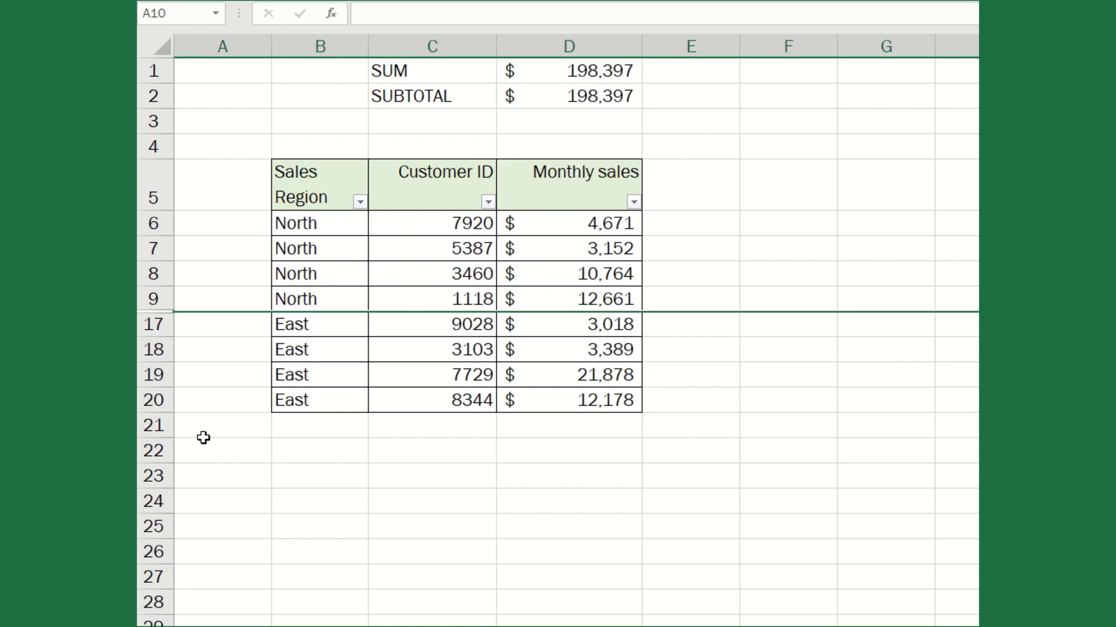
left_click_drag(153, 299, 155, 323)
right_click(155, 323)
left_click(232, 611)
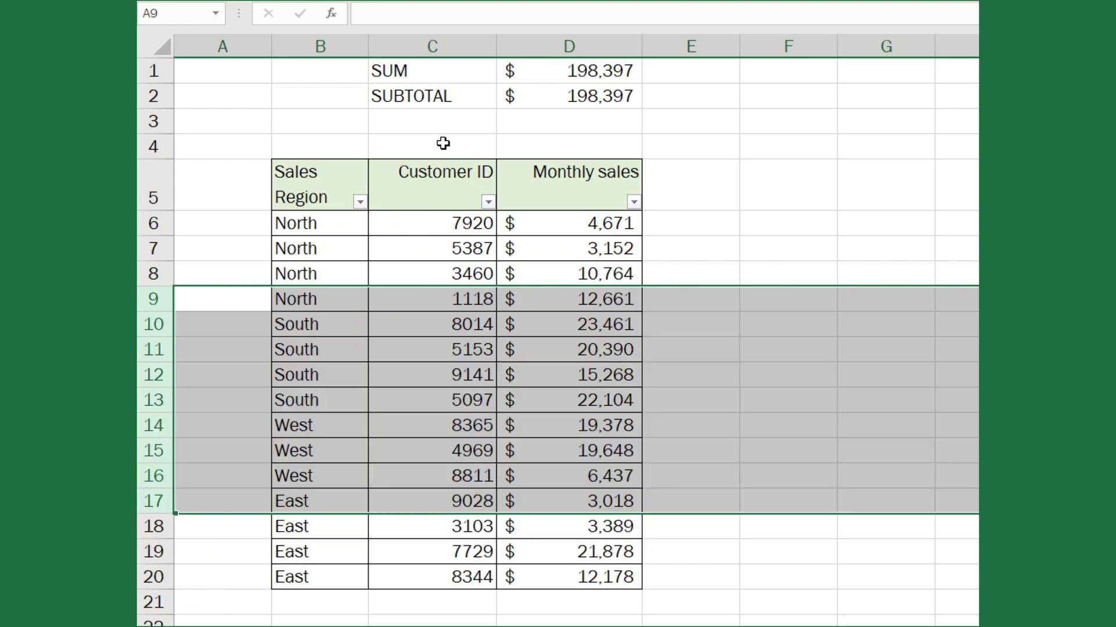
After checking D2's formula, type the label 'SUBTOTAL' in cell C3.
left_click(549, 96)
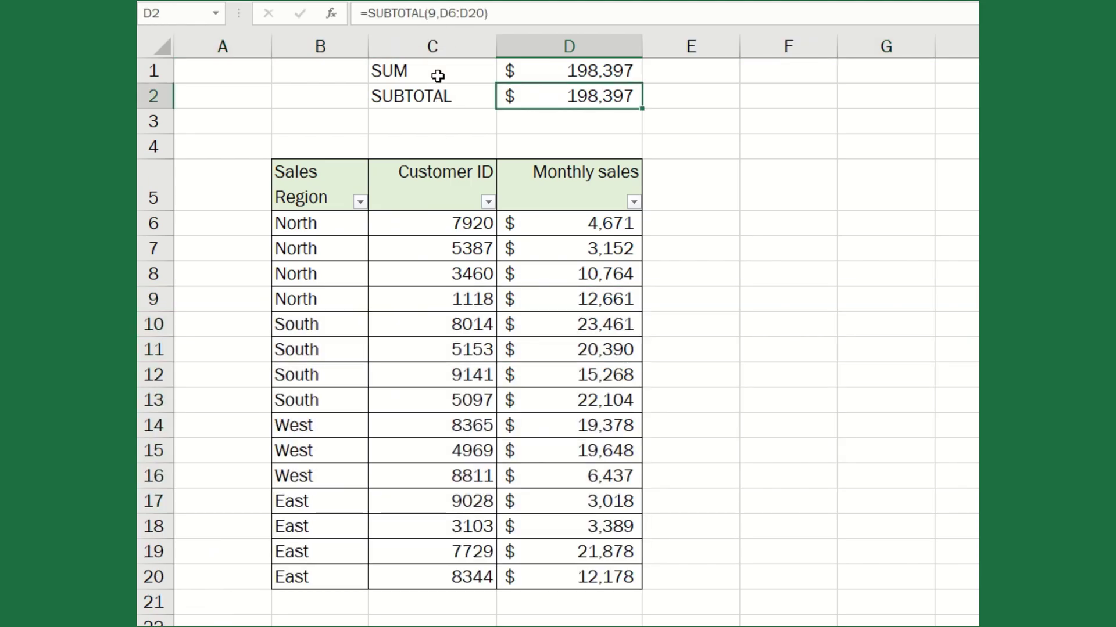
left_click(437, 119)
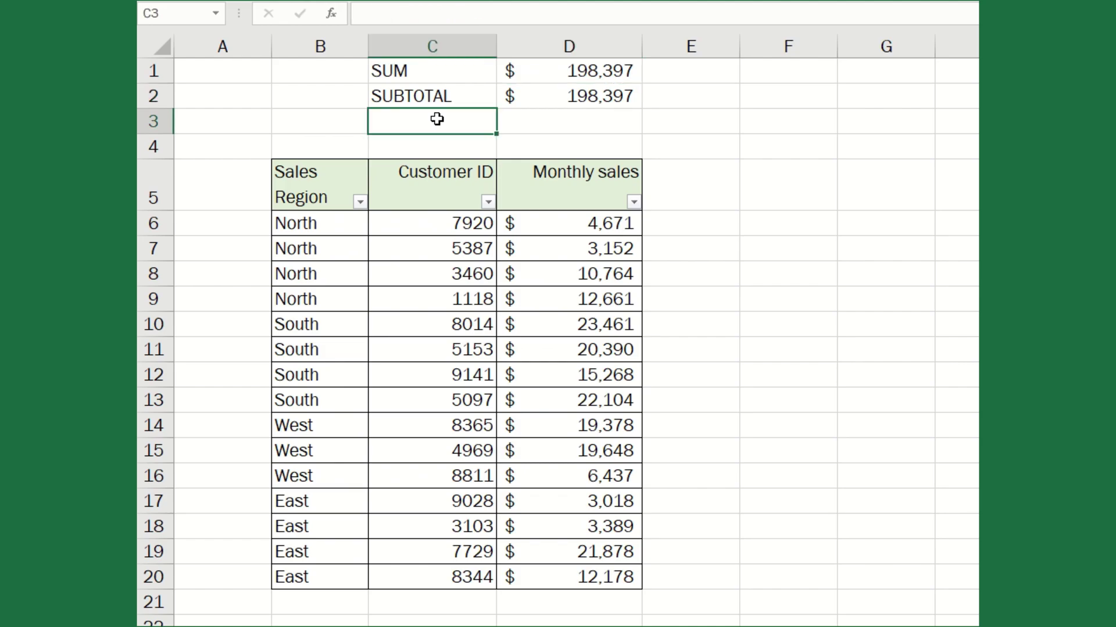
type("SUBTOTAL")
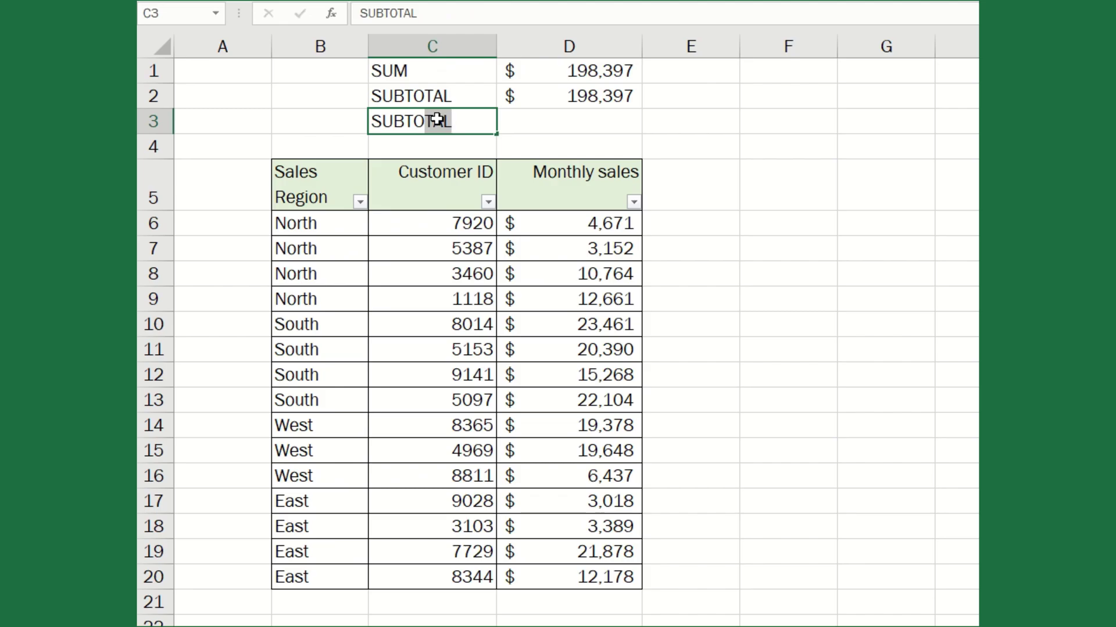
key("Tab")
Enter =SUBTOTAL(109,D6:D20) in D3 using the 109 - SUM option, showing $198,397.
type("=SUBTO")
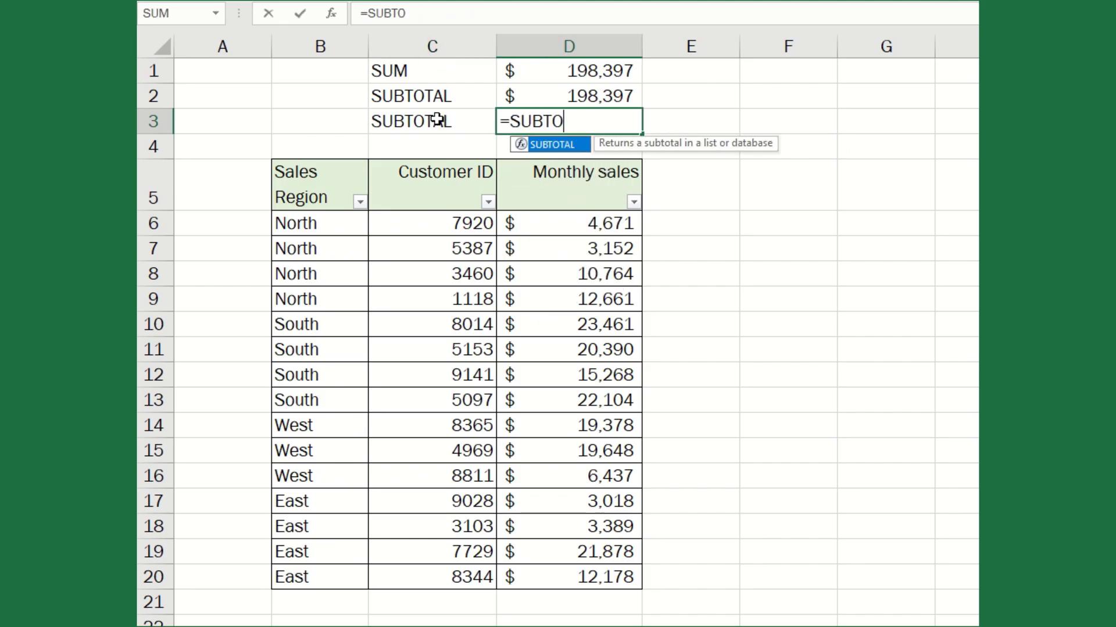
key("Tab")
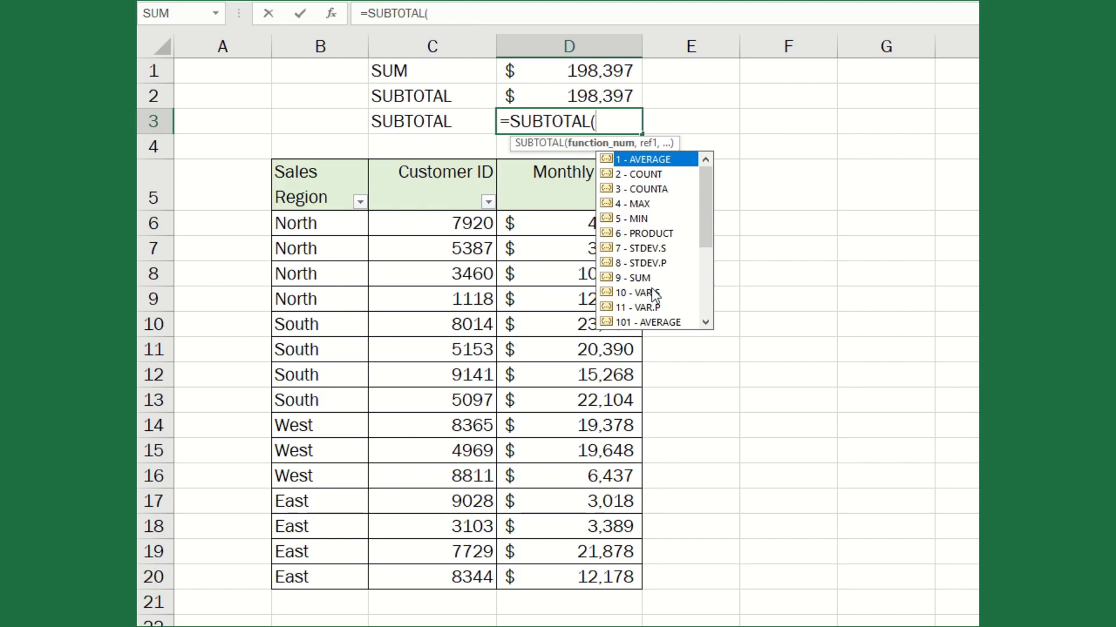
left_click_drag(706, 231, 705, 301)
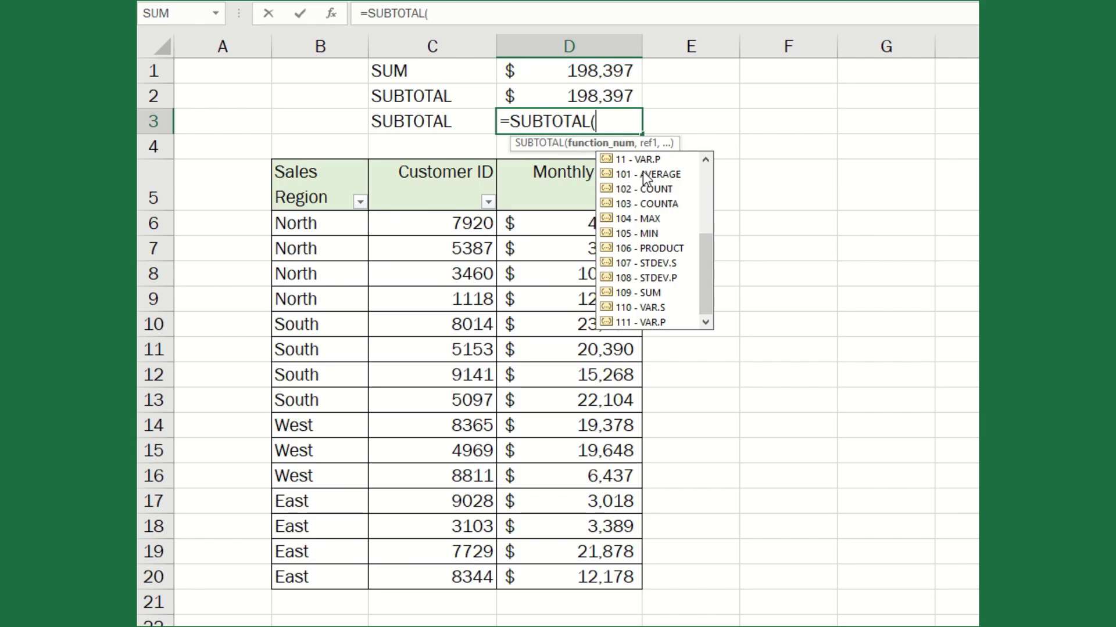
left_click(651, 294)
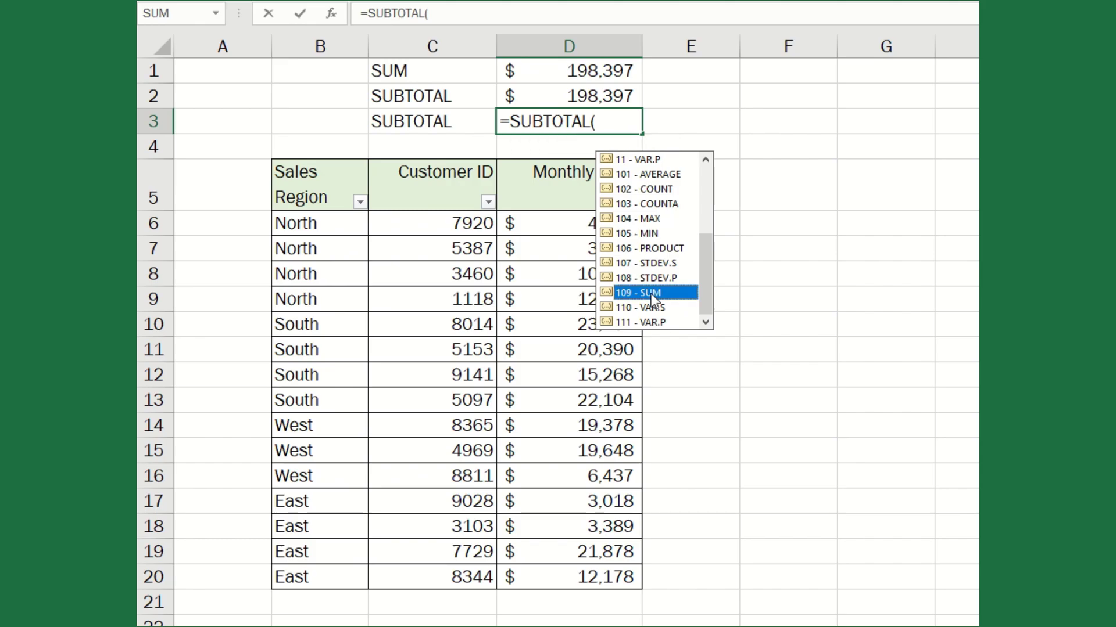
double_click(651, 294)
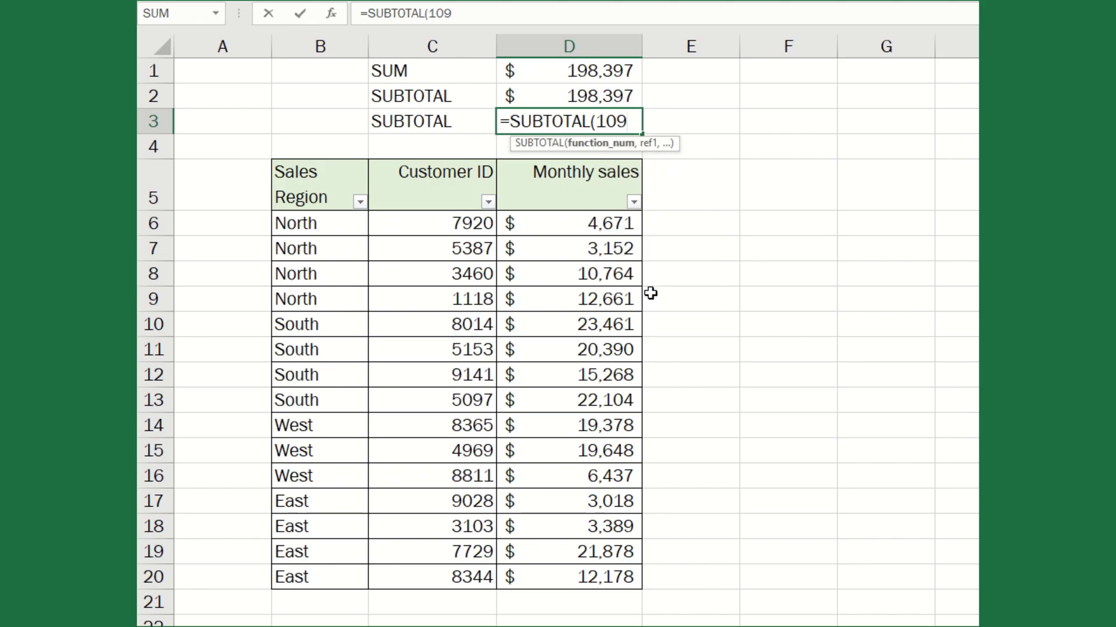
type(",")
left_click_drag(588, 227, 549, 572)
type(")")
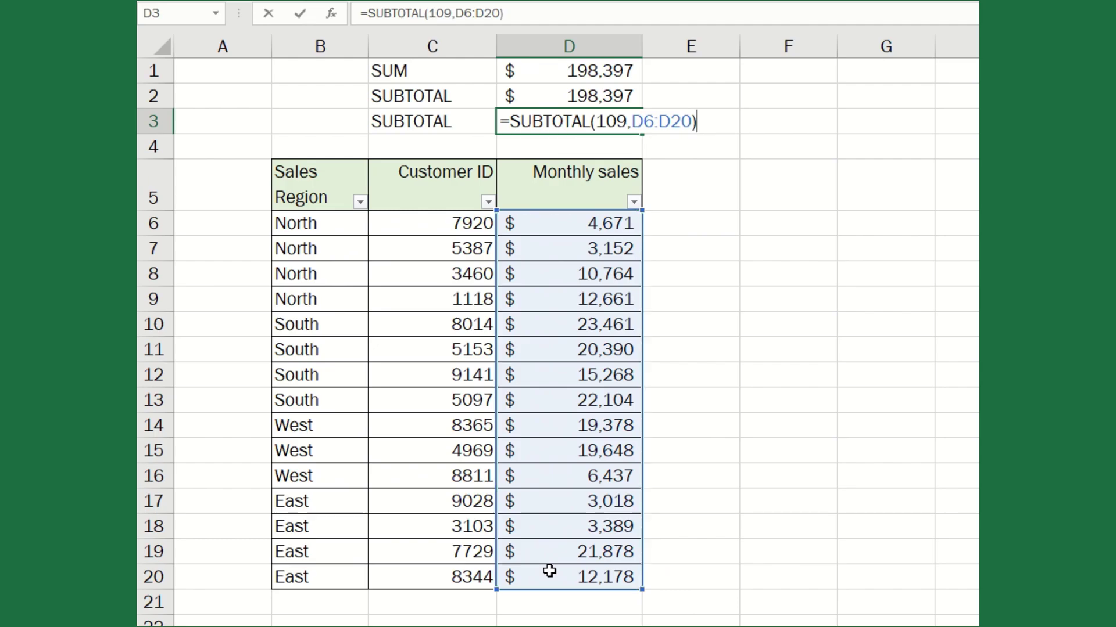
key("Return")
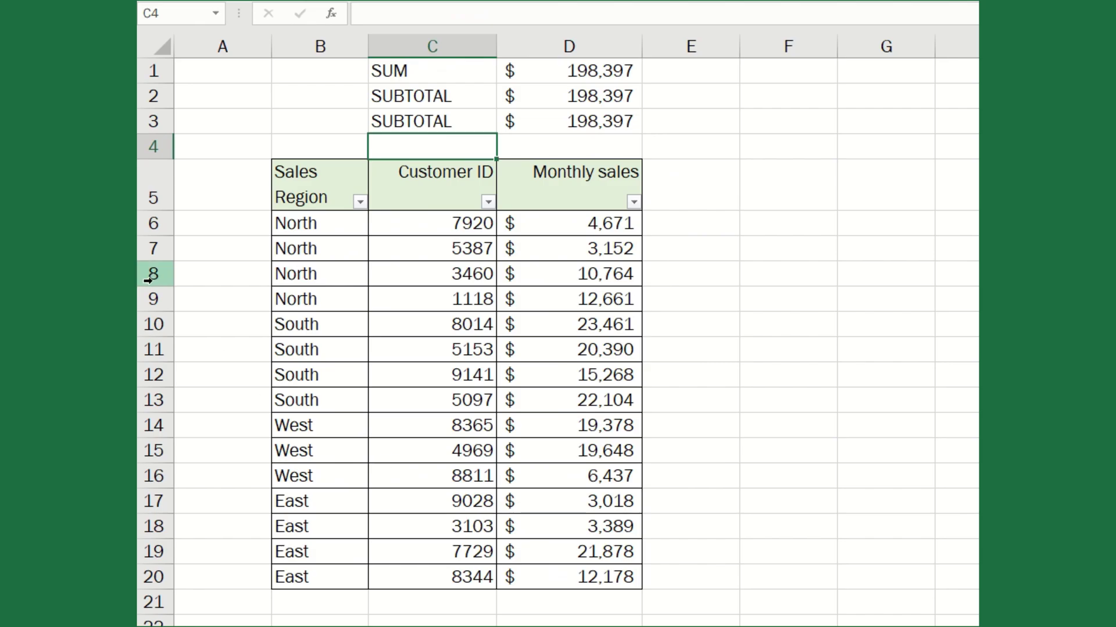
Hide rows 8 through 18 of the sales table.
left_click_drag(148, 281, 152, 517)
right_click(152, 516)
left_click(198, 486)
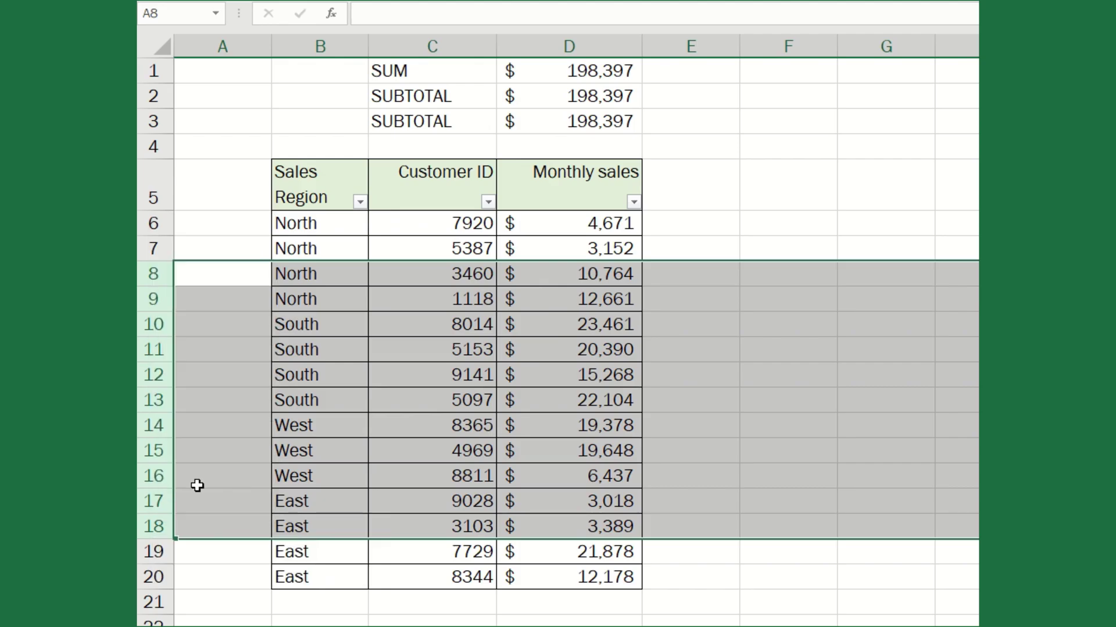